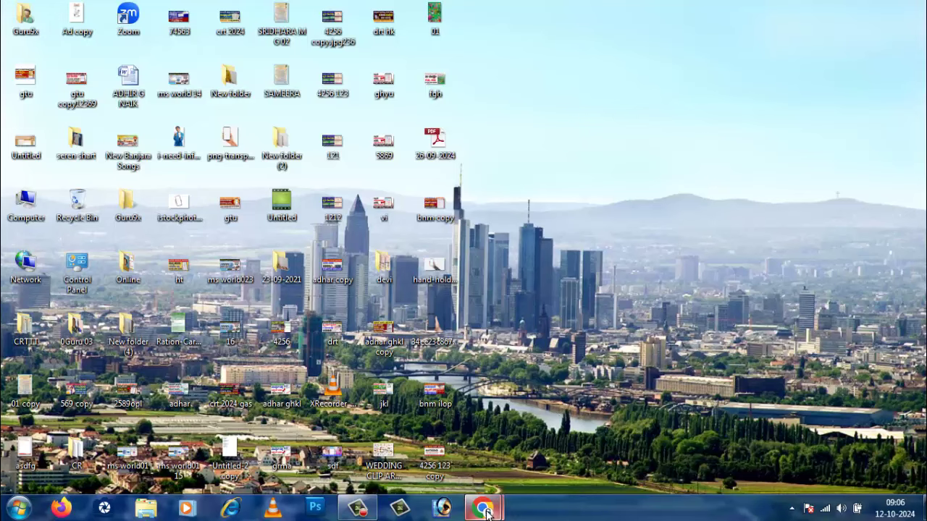
Bring up the Chrome browser window with a new tab.
mouse_move(485, 513)
click(463, 427)
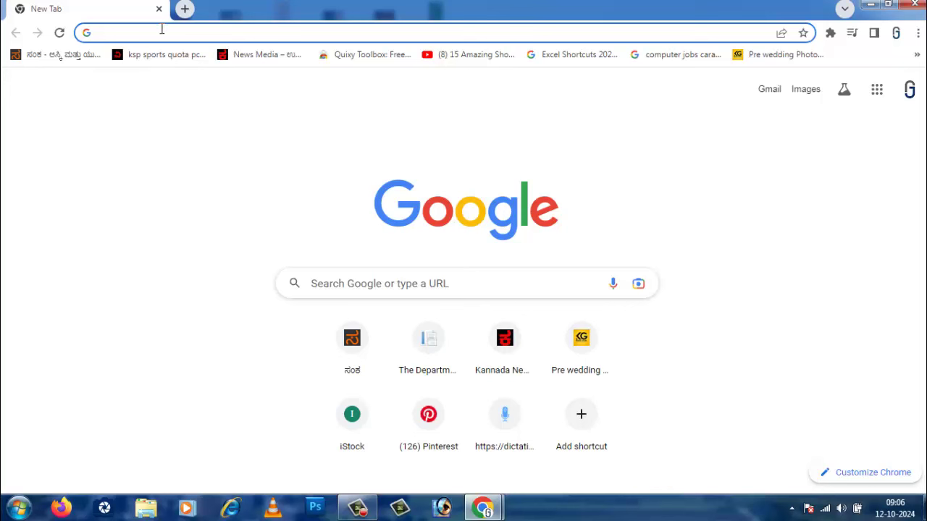
click(455, 143)
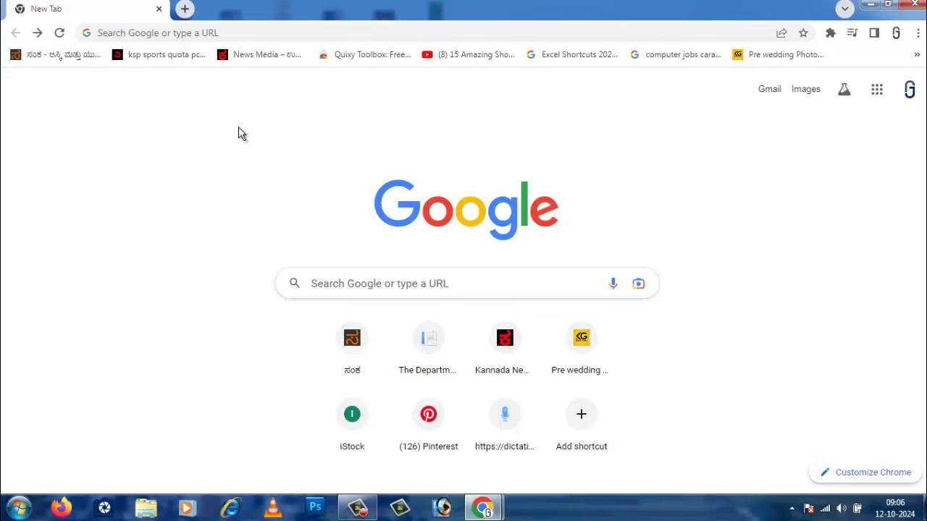
Search Google for 'nha ayushman' and open the Beneficiary NHA portal result.
click(214, 32)
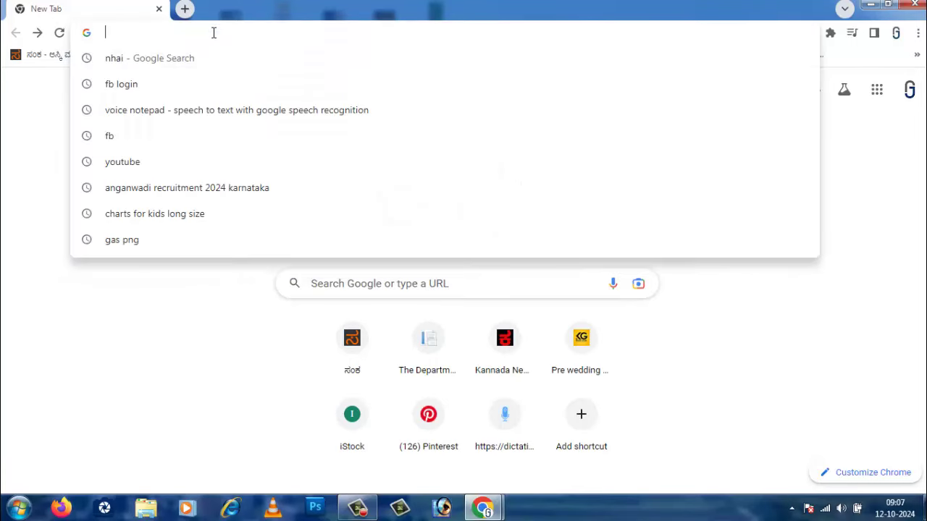
text(nh)
key(BackSpace)
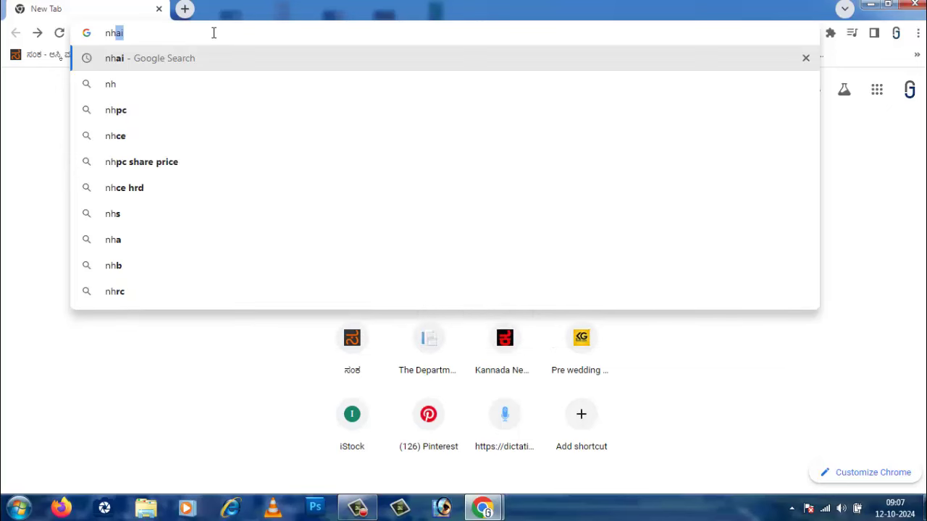
text(a a)
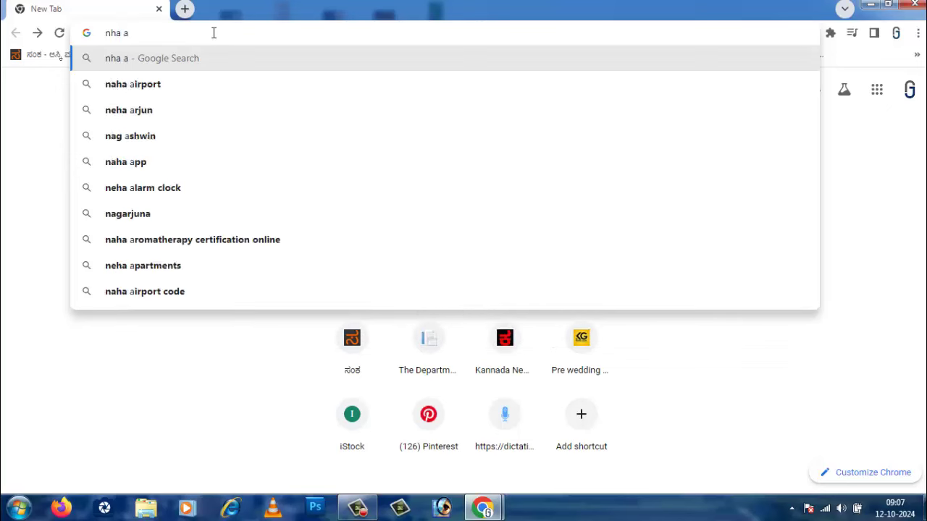
text(yu)
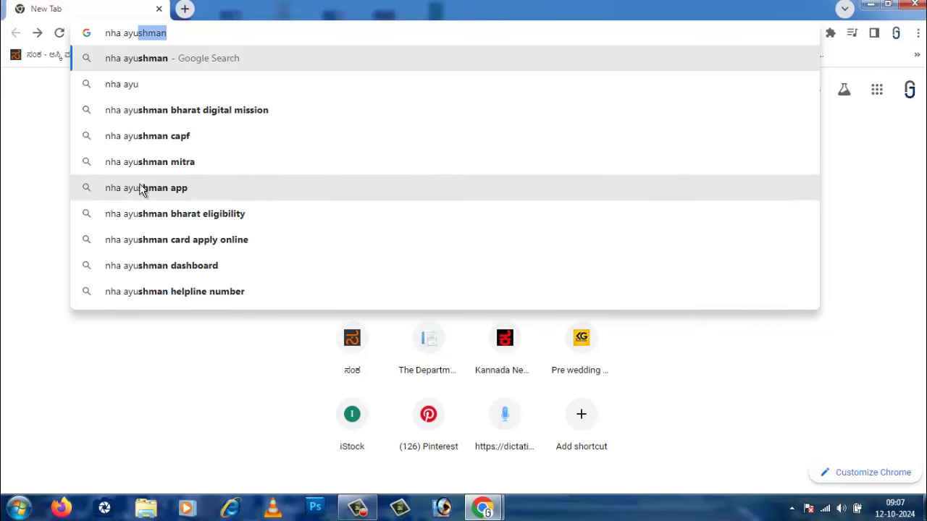
click(142, 58)
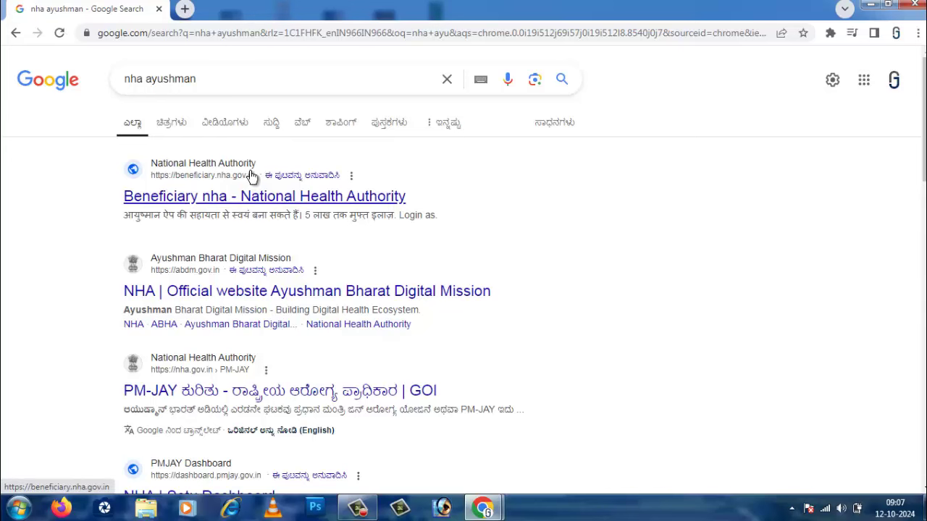
click(321, 198)
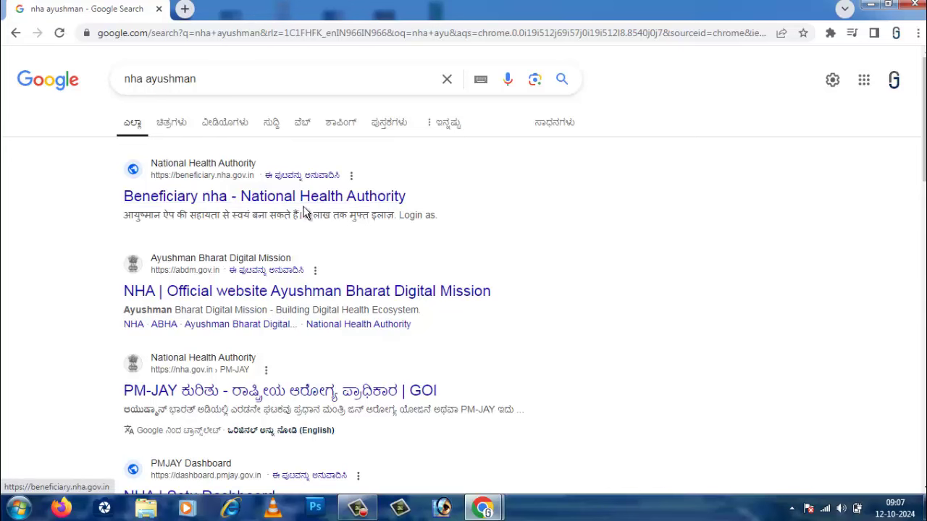
click(307, 200)
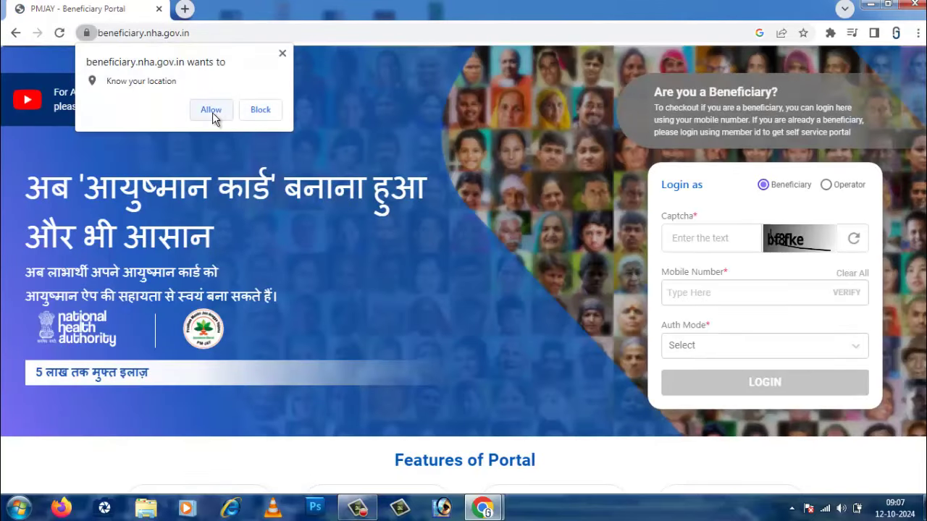
Dismiss the location prompt, enter the captcha and the registered mobile number, and verify it.
click(282, 54)
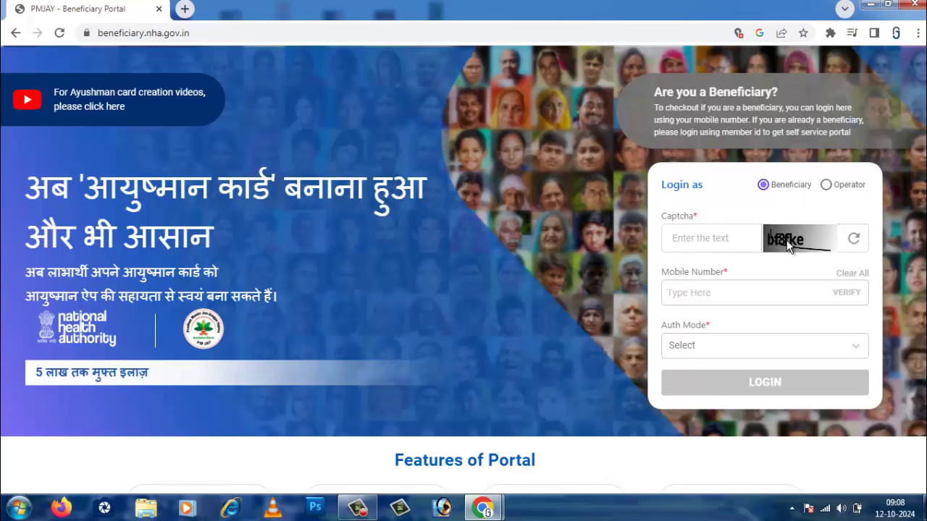
click(691, 238)
text(bf8ke)
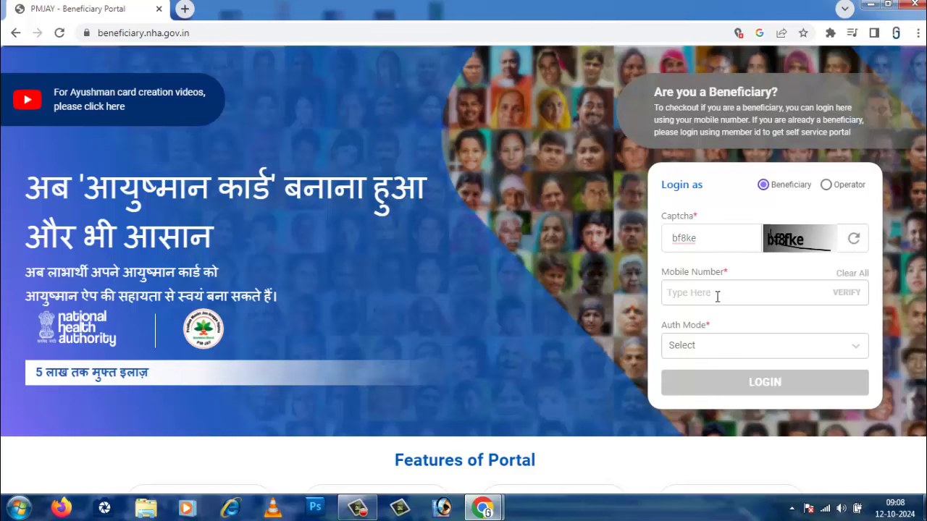
click(717, 296)
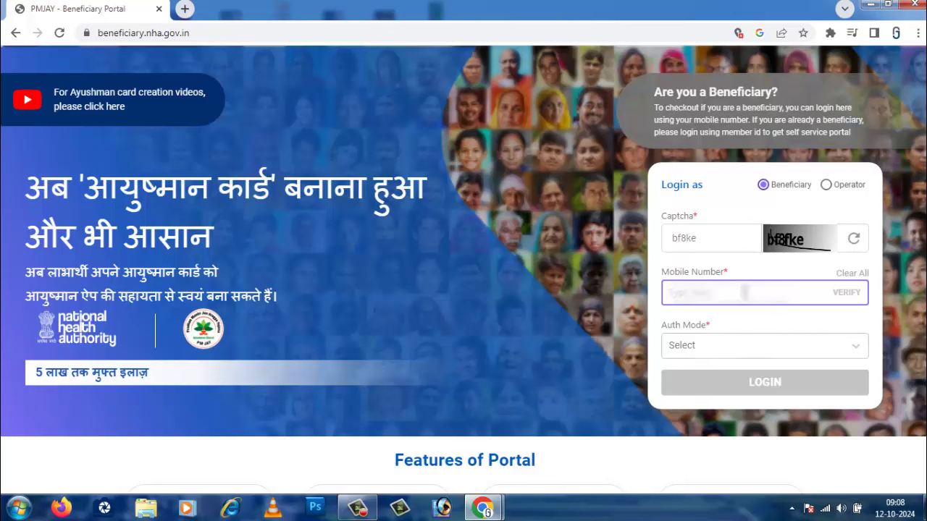
key(ctrl+v)
click(844, 296)
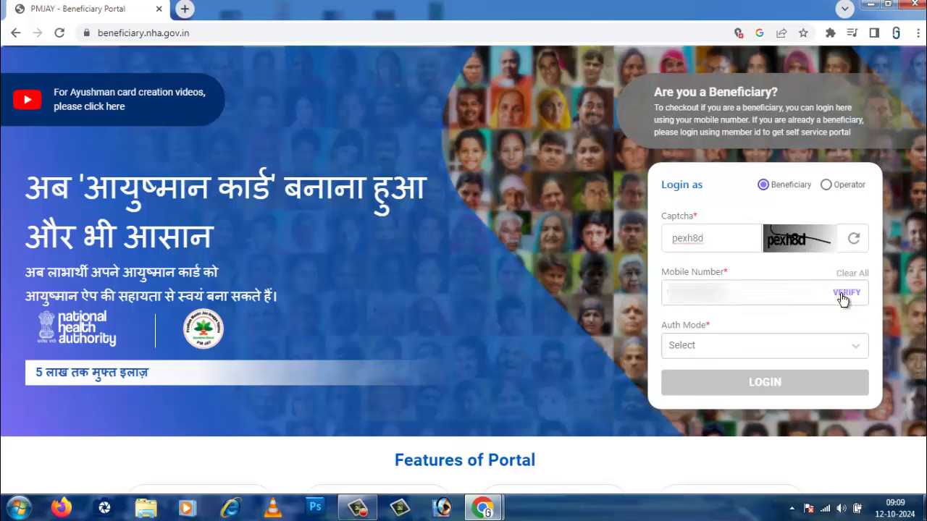
click(844, 294)
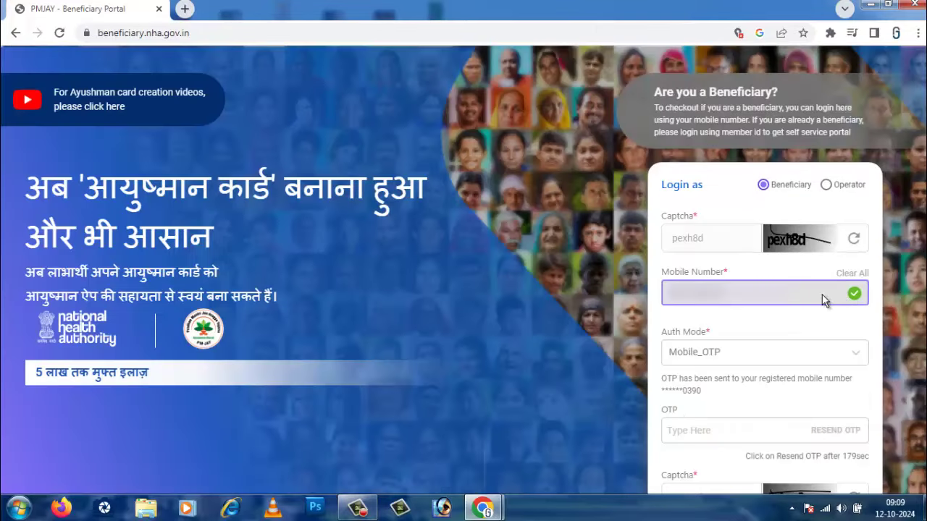
Log in with the received login OTP and the second captcha.
click(719, 330)
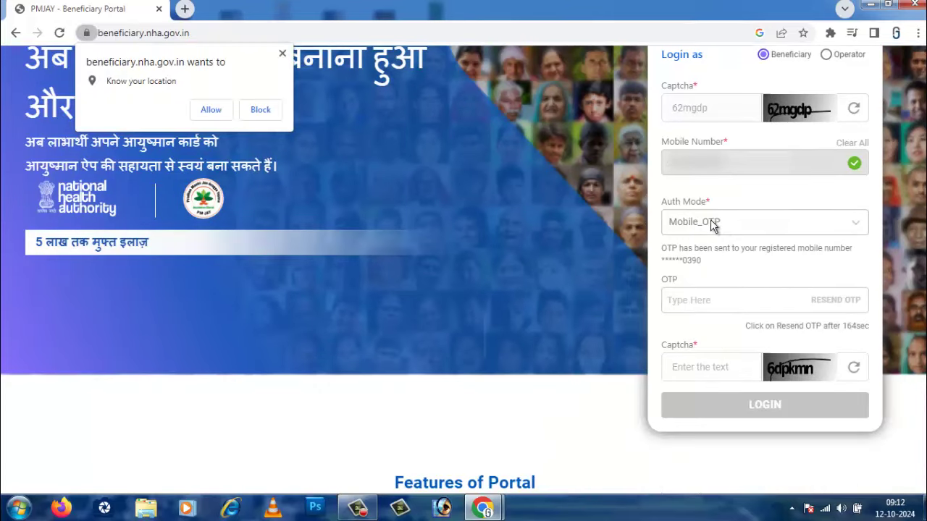
click(702, 301)
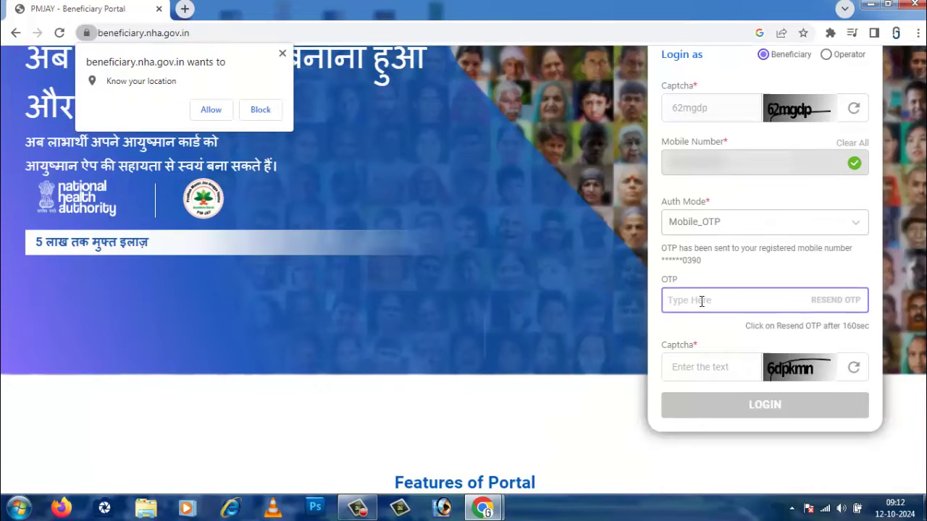
click(720, 370)
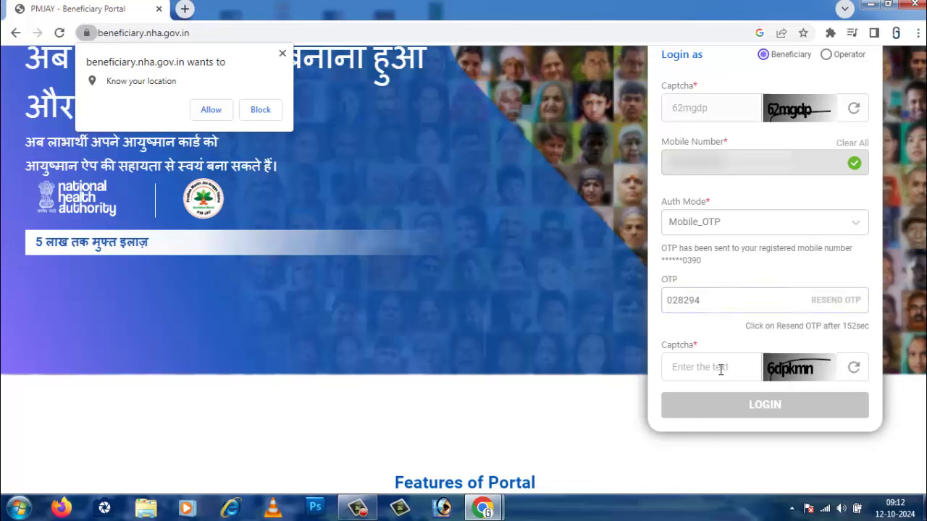
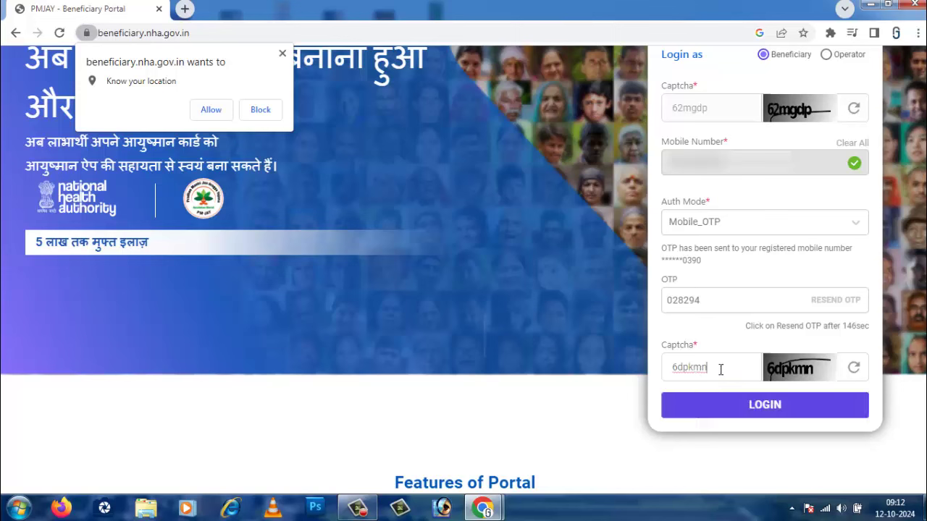
click(760, 409)
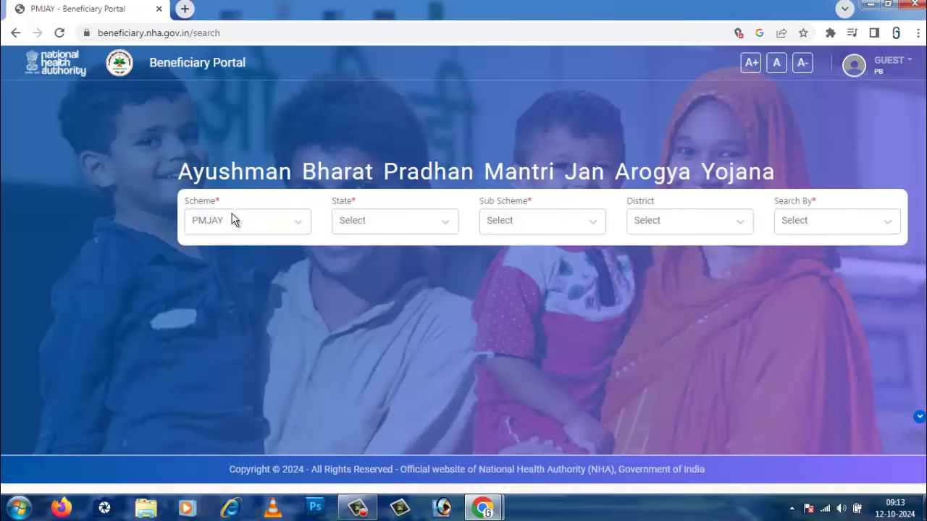
click(246, 229)
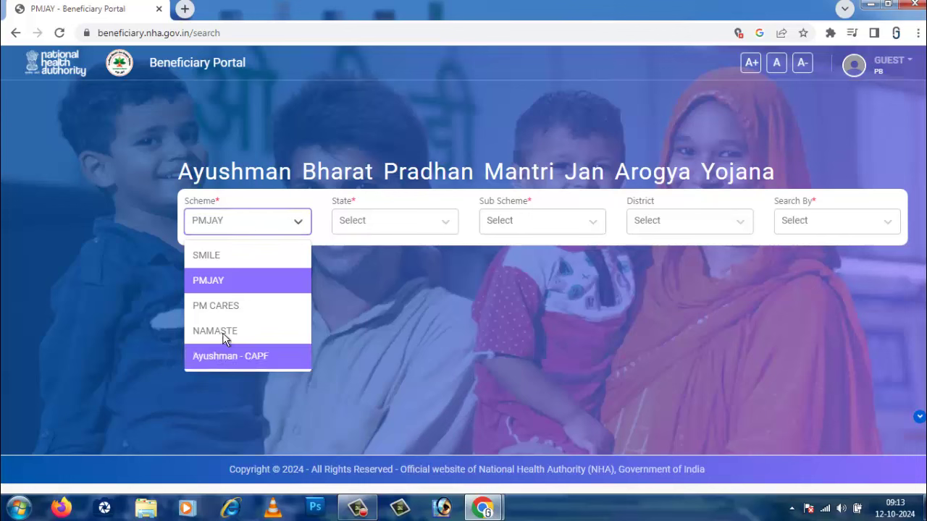
Set scheme PMJAY, state KARNATAKA, sub scheme PMJAY and district VIJAYAPURA.
click(265, 230)
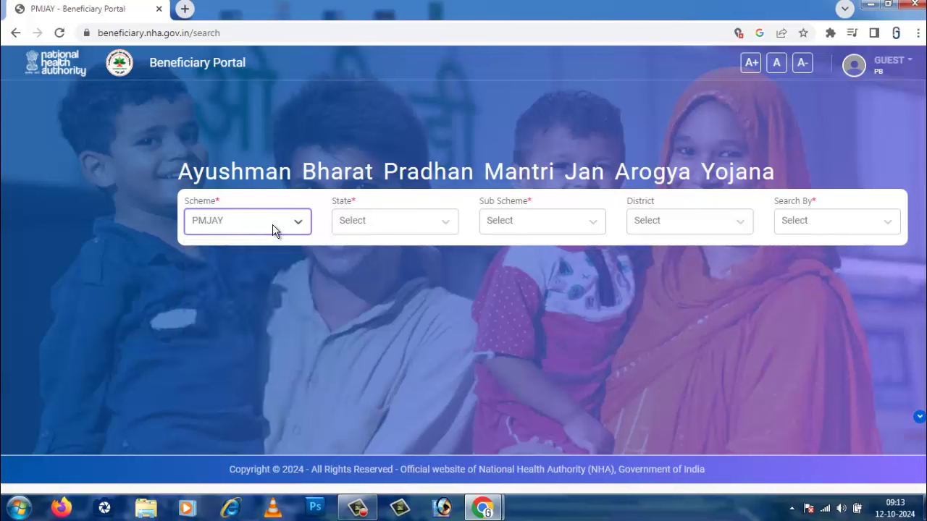
click(389, 218)
text(k)
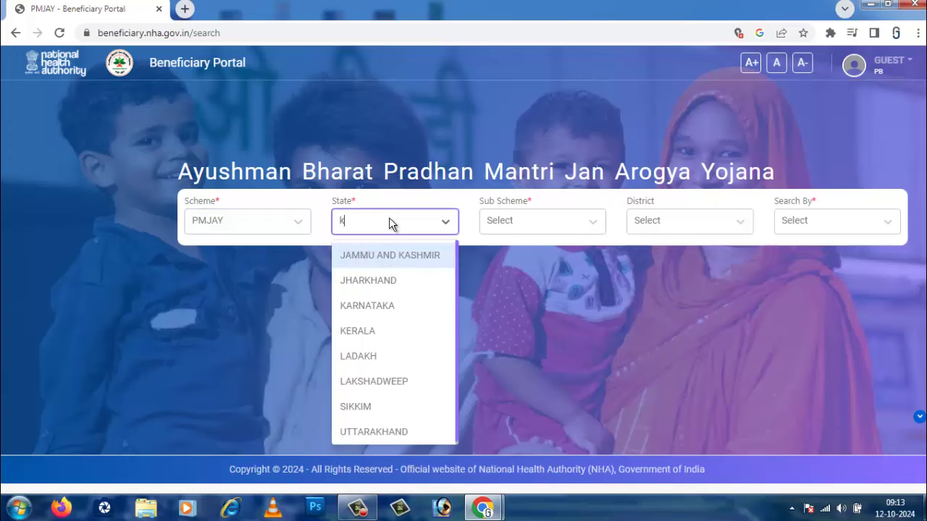
click(379, 307)
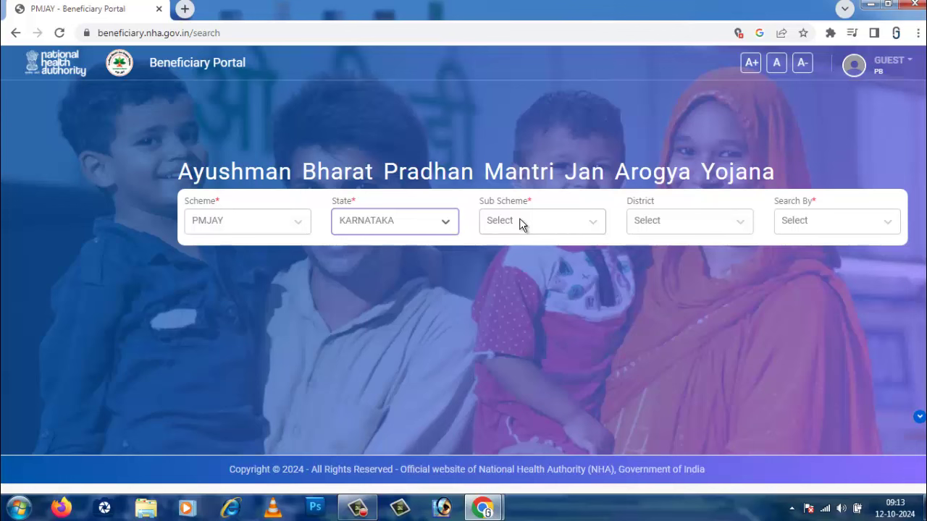
click(519, 222)
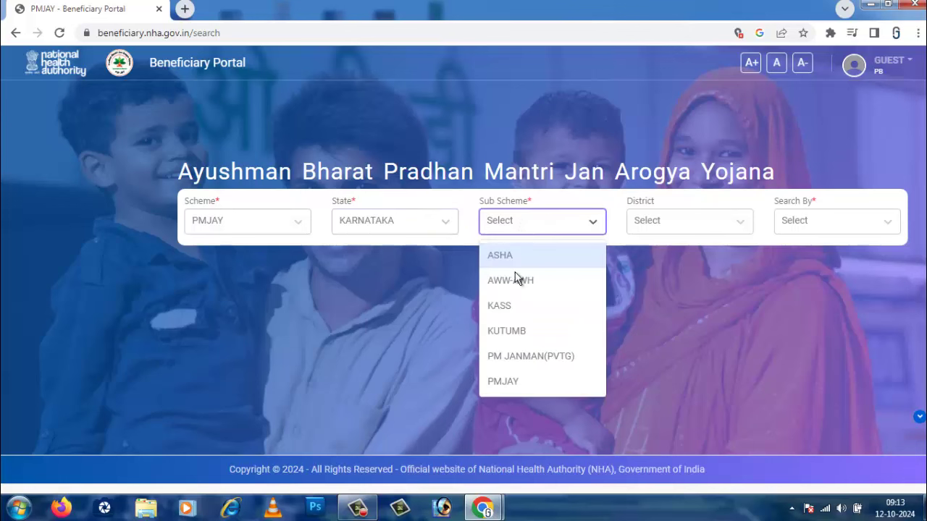
click(515, 383)
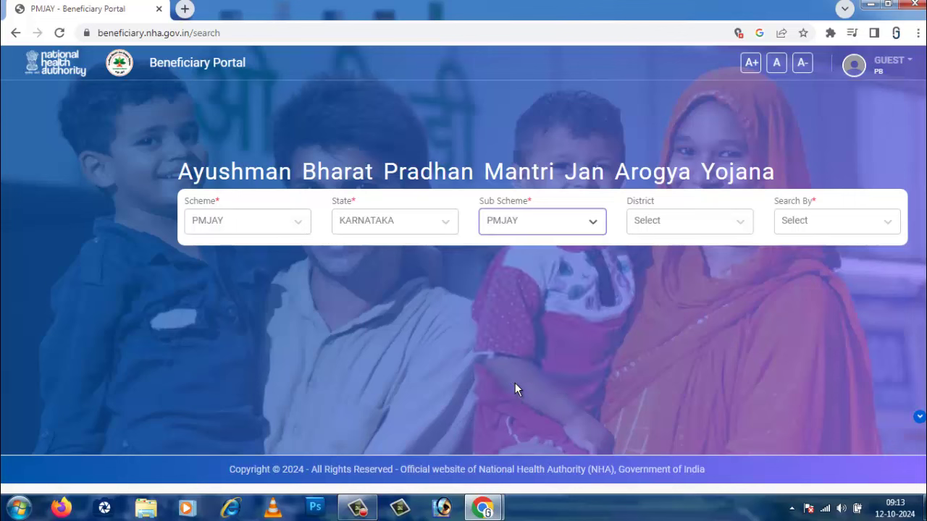
click(679, 225)
text(vi)
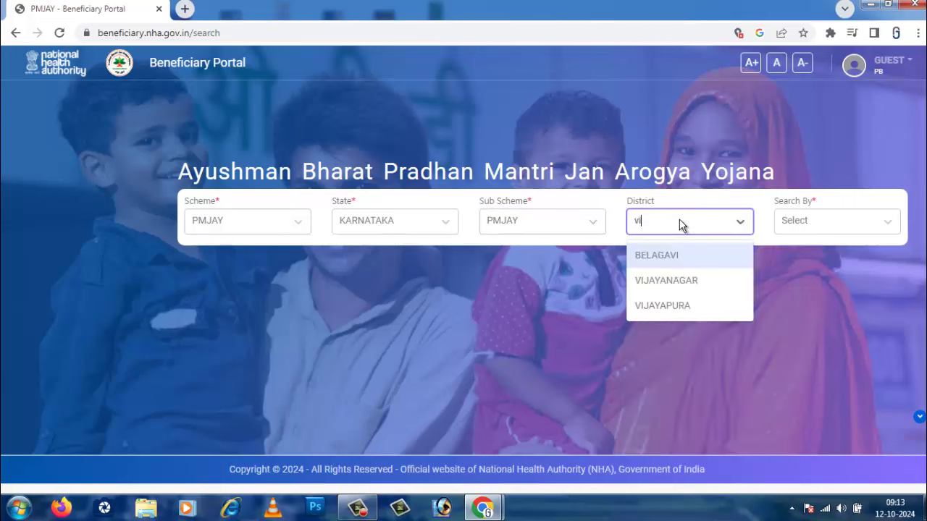
text(j)
click(669, 279)
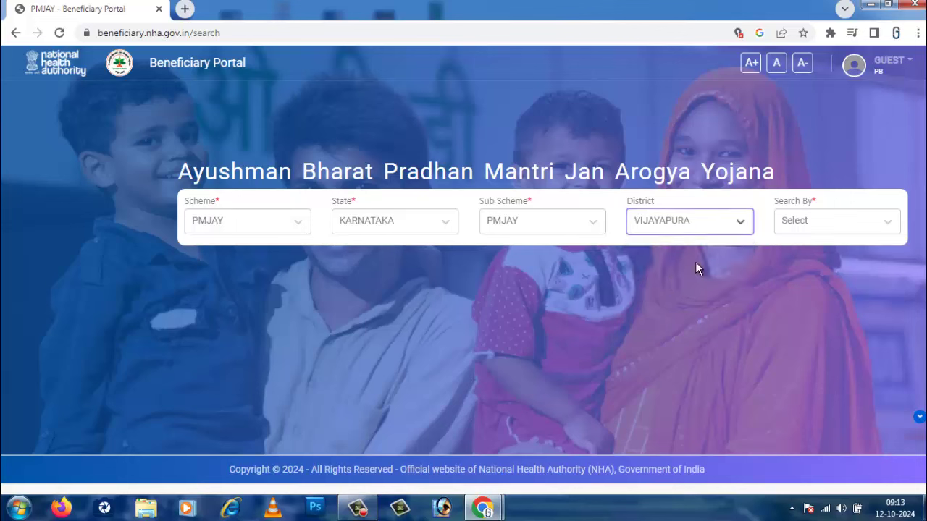
Search by Aadhaar Number and enter the beneficiary's Aadhaar number.
click(819, 221)
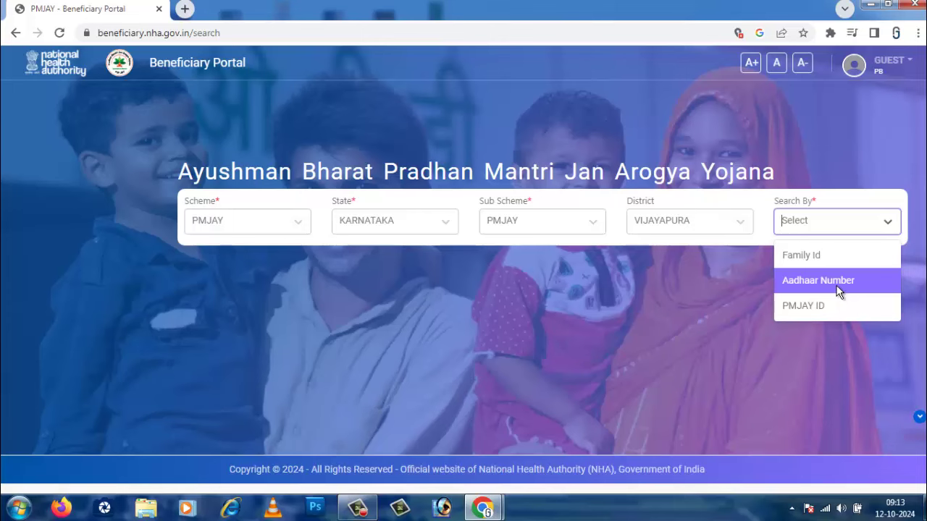
click(839, 291)
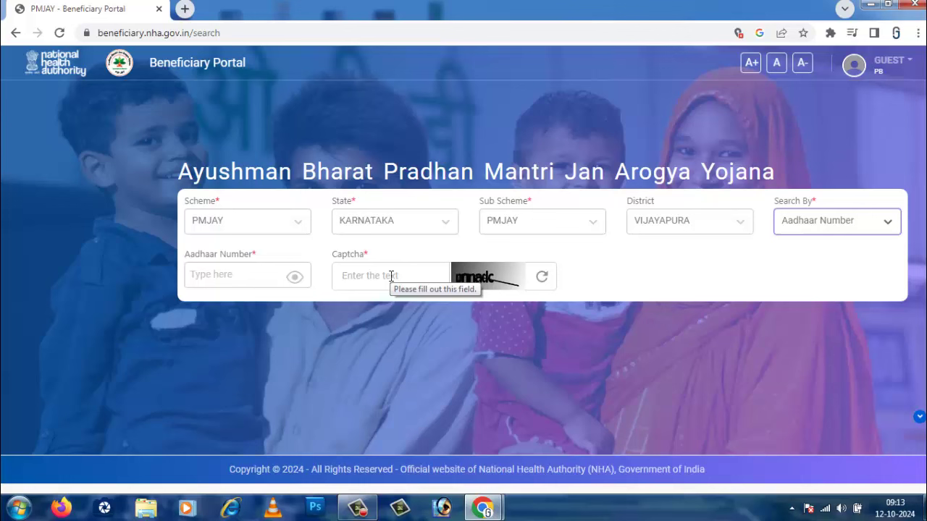
click(252, 276)
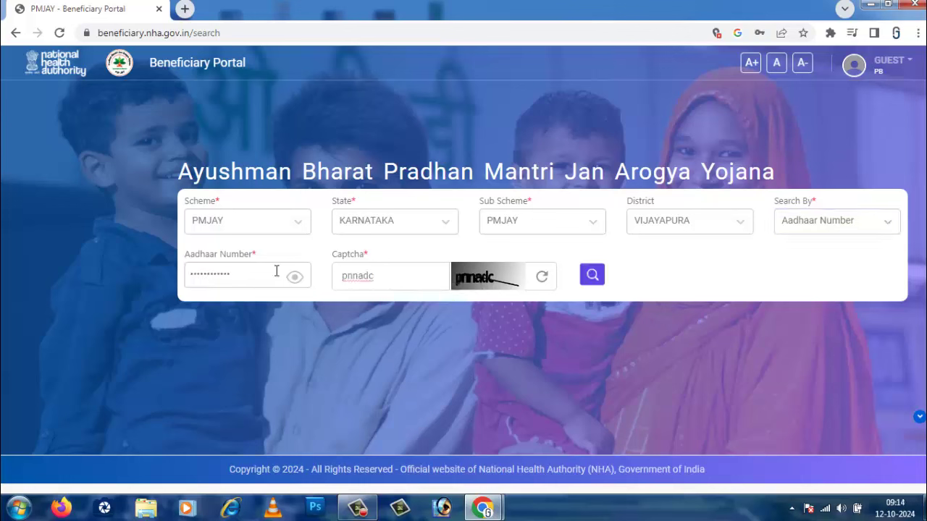
click(276, 270)
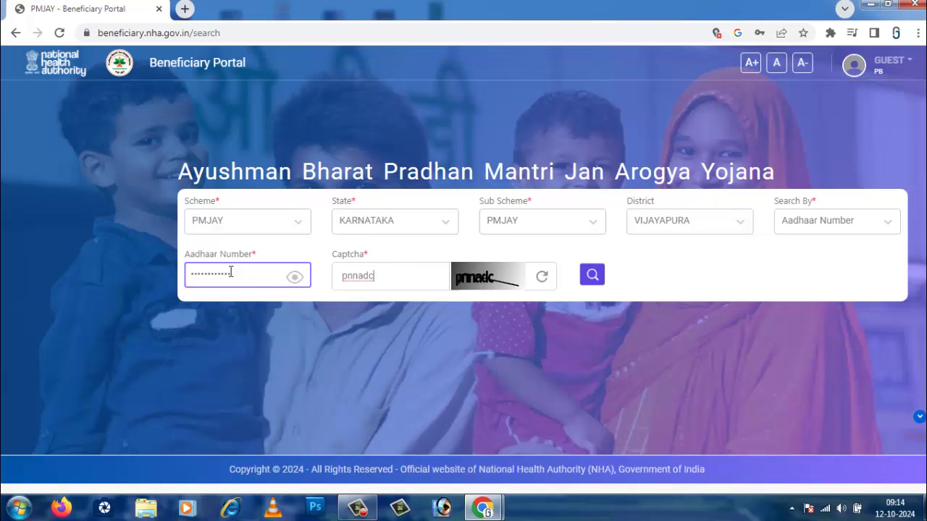
Search for the family by Aadhaar number and request the third member's card download.
click(584, 284)
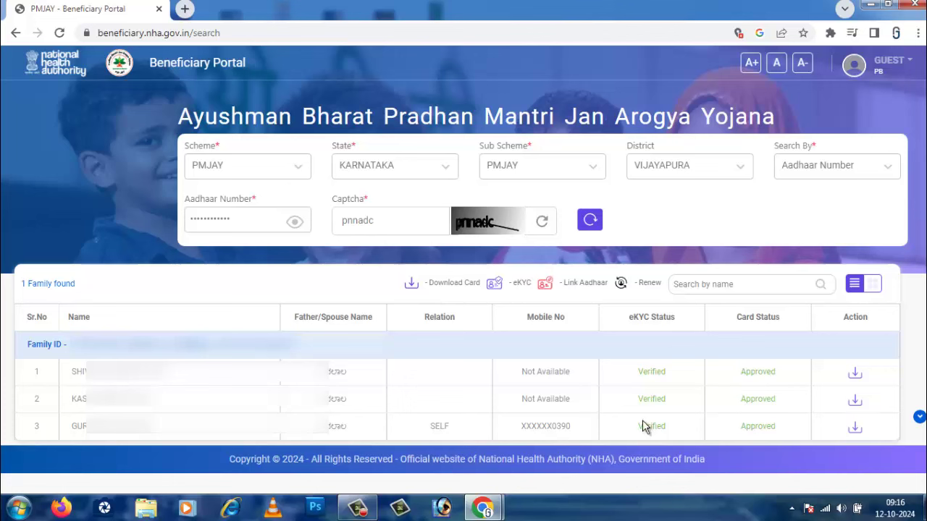
click(854, 431)
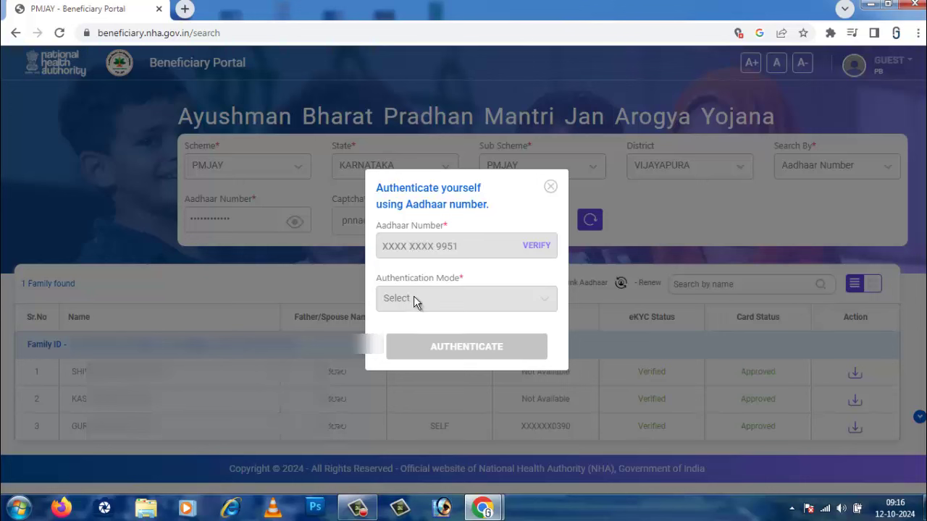
Verify the Aadhaar number, tick the ABHA linking agreement, and allow consent.
click(534, 250)
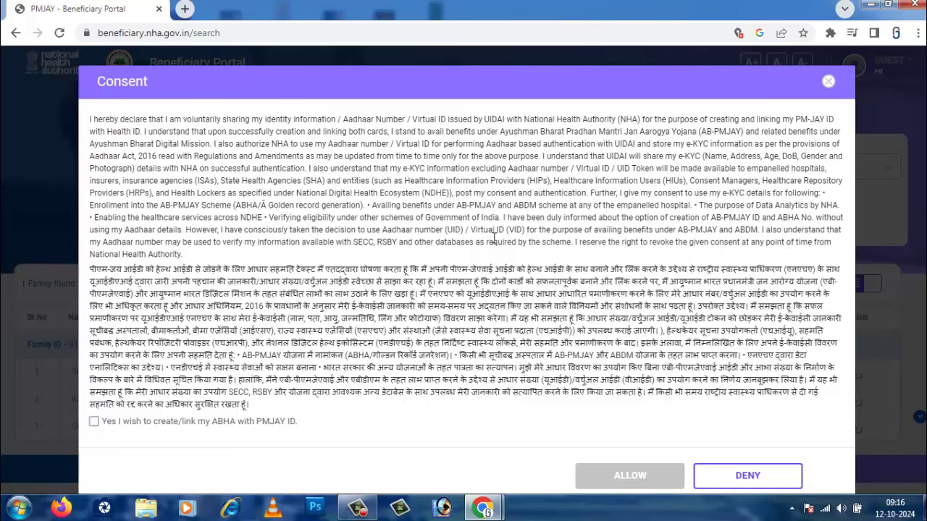
click(93, 422)
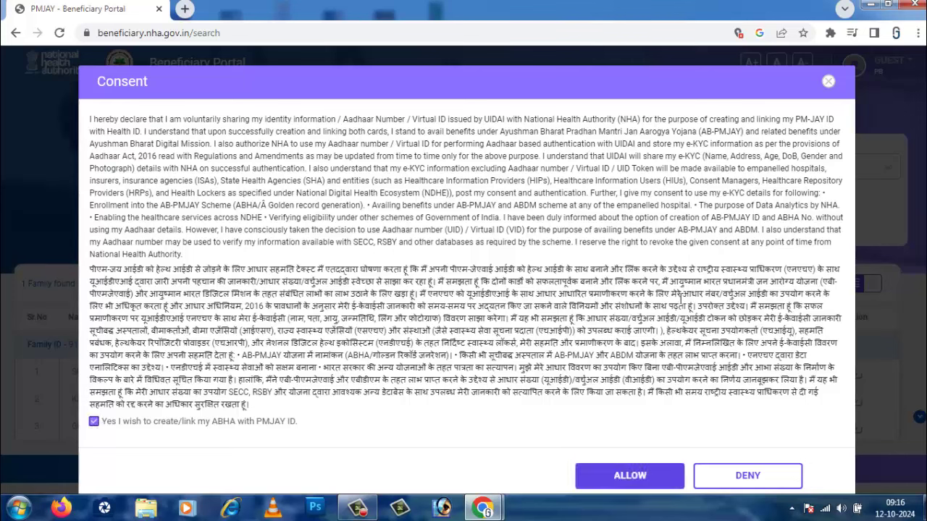
click(630, 478)
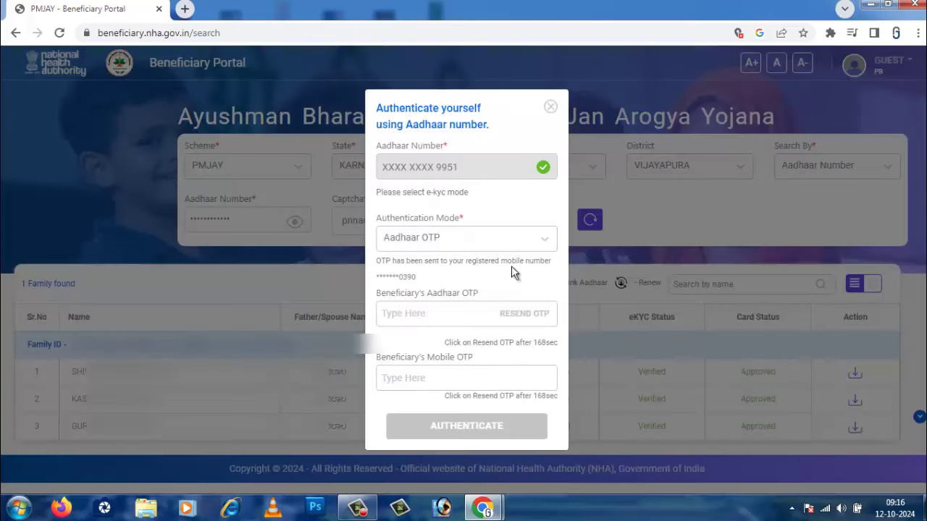
Keep Aadhaar OTP as the authentication mode and enter the Aadhaar and mobile OTPs.
click(458, 243)
click(457, 244)
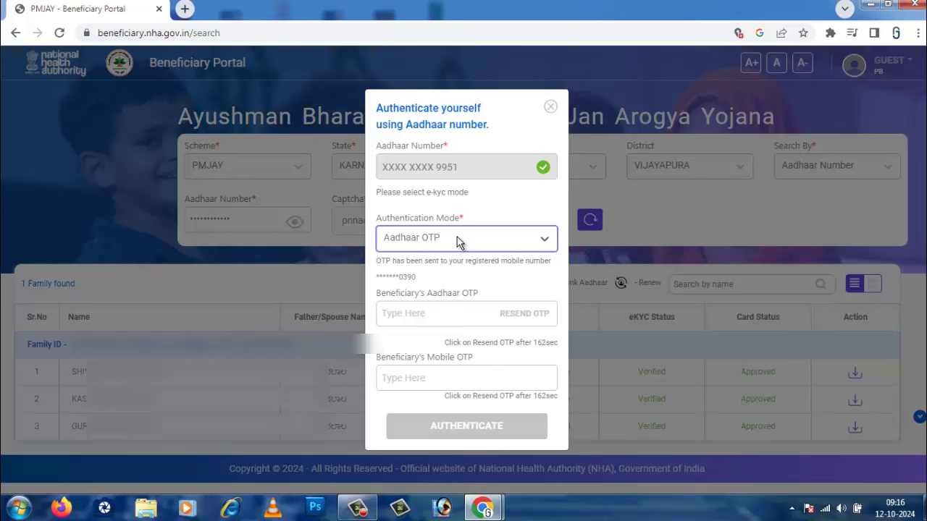
click(457, 242)
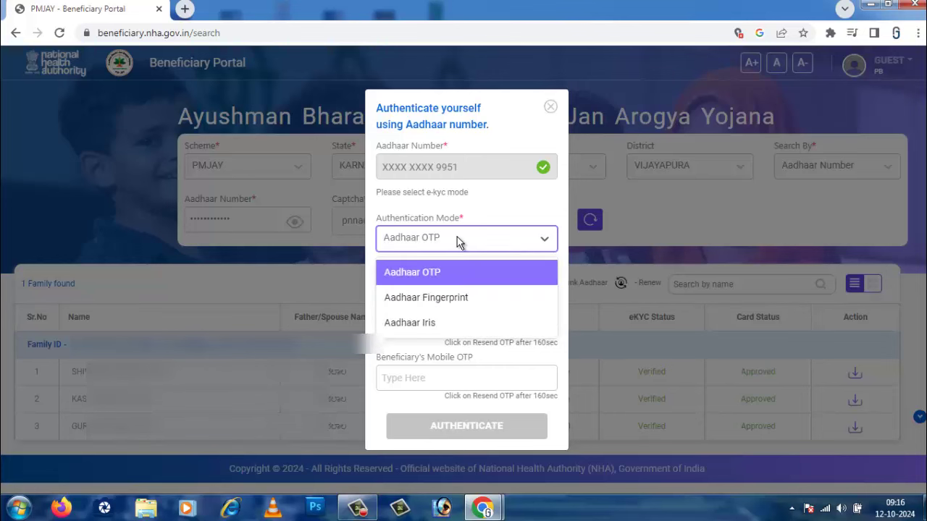
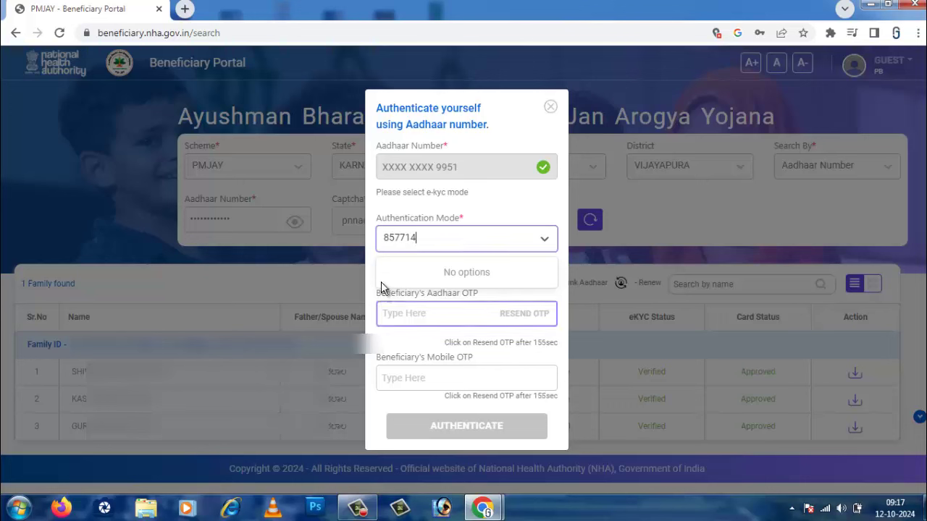
click(517, 209)
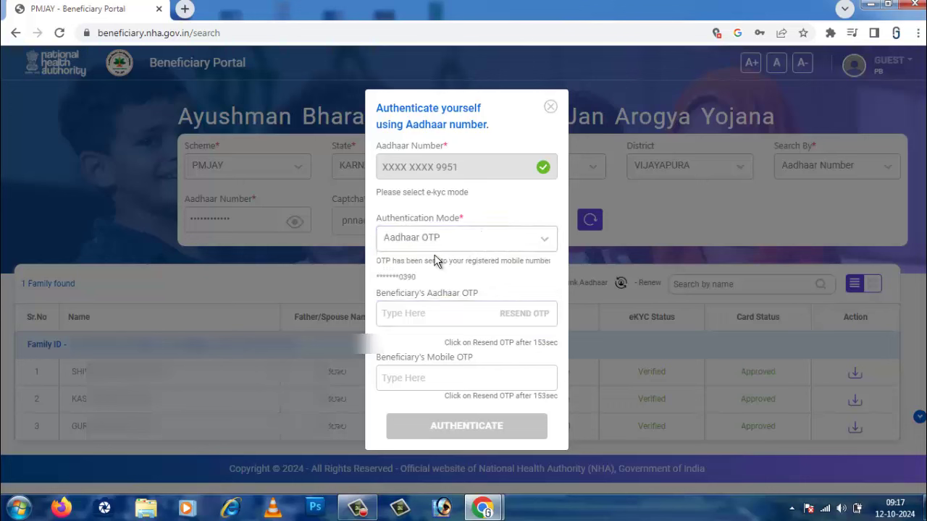
click(431, 312)
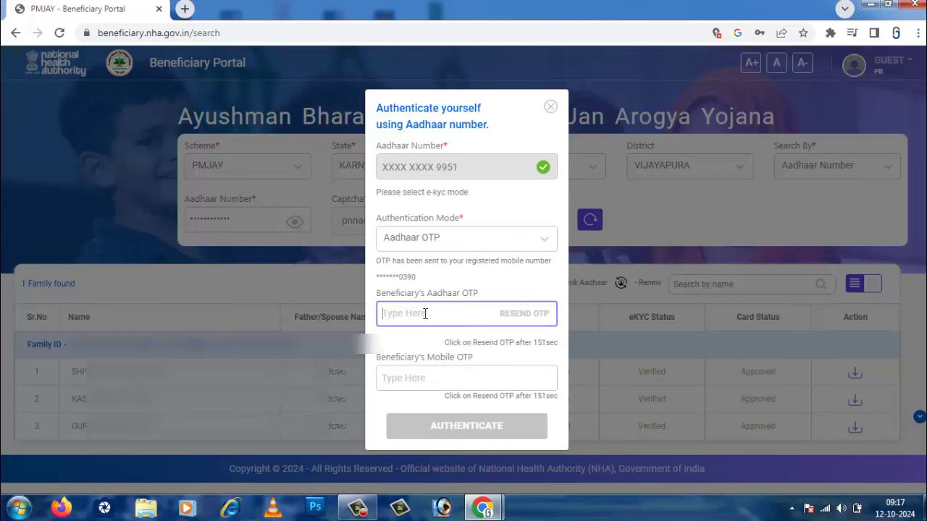
click(470, 382)
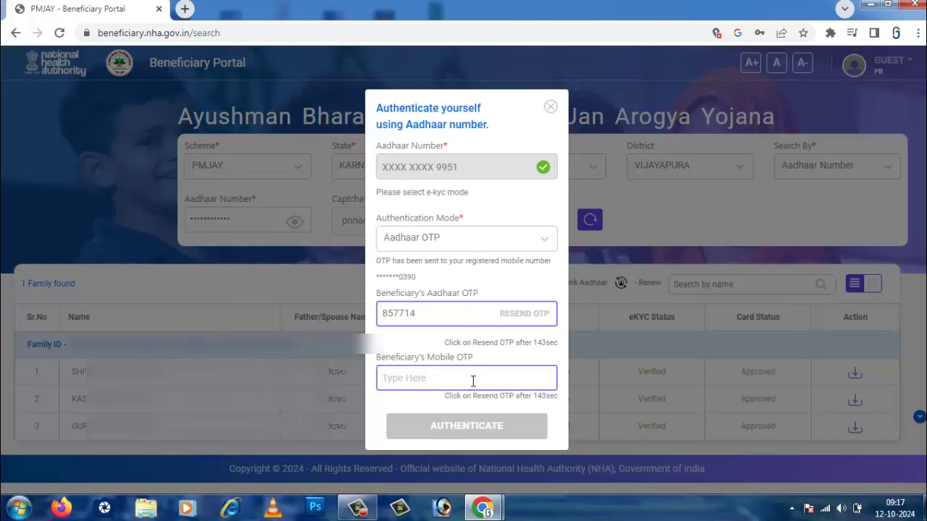
click(473, 380)
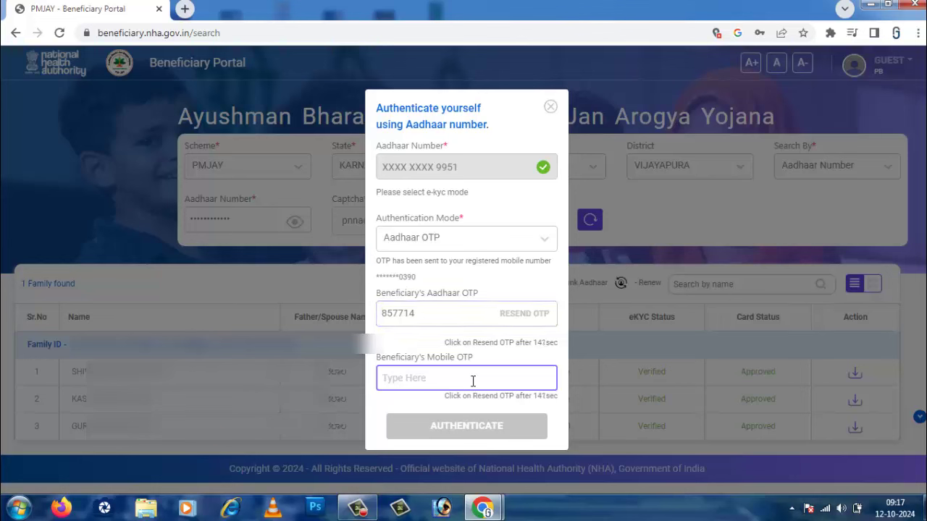
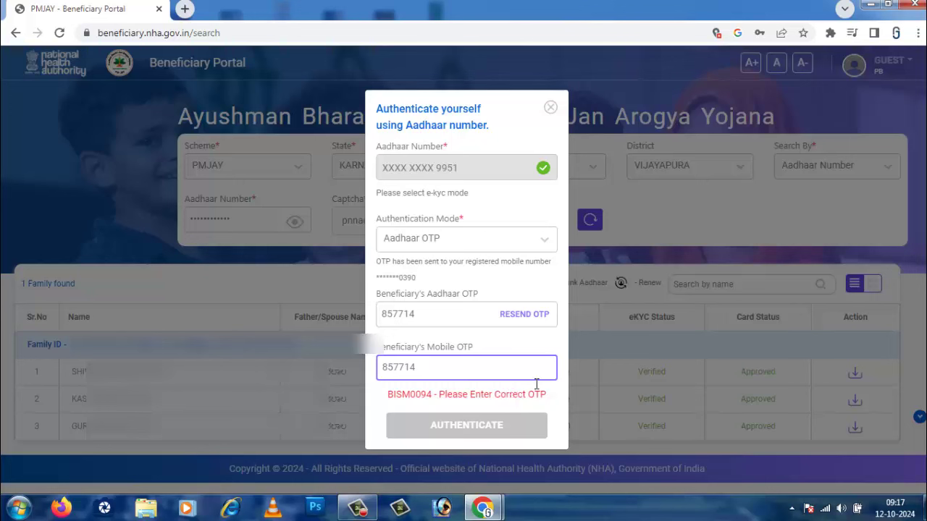
Replace the rejected mobile OTP with the correct code and decline Chrome's password saving.
double_click(395, 313)
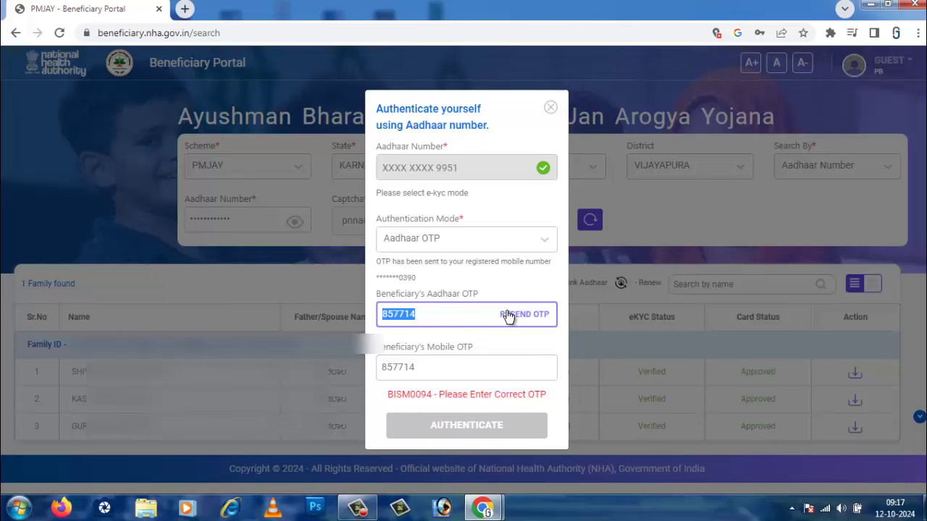
drag(436, 368, 350, 365)
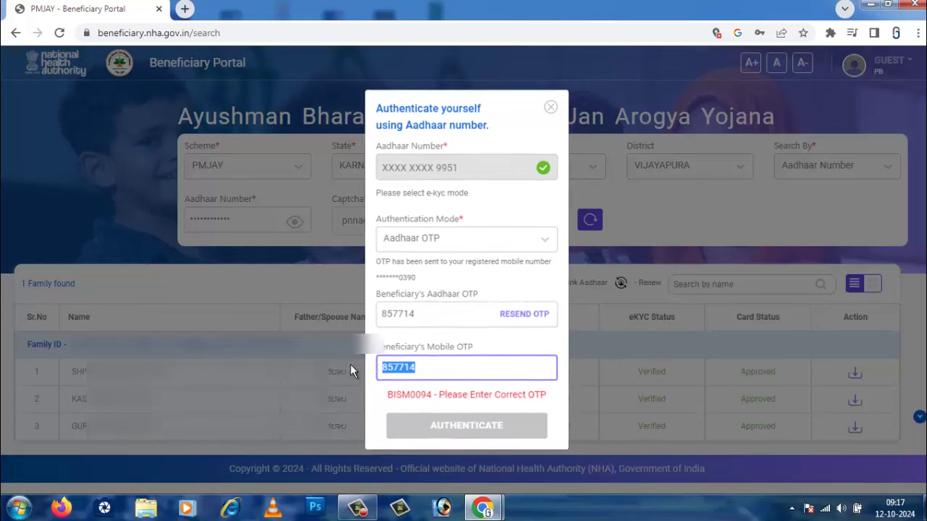
key(BackSpace)
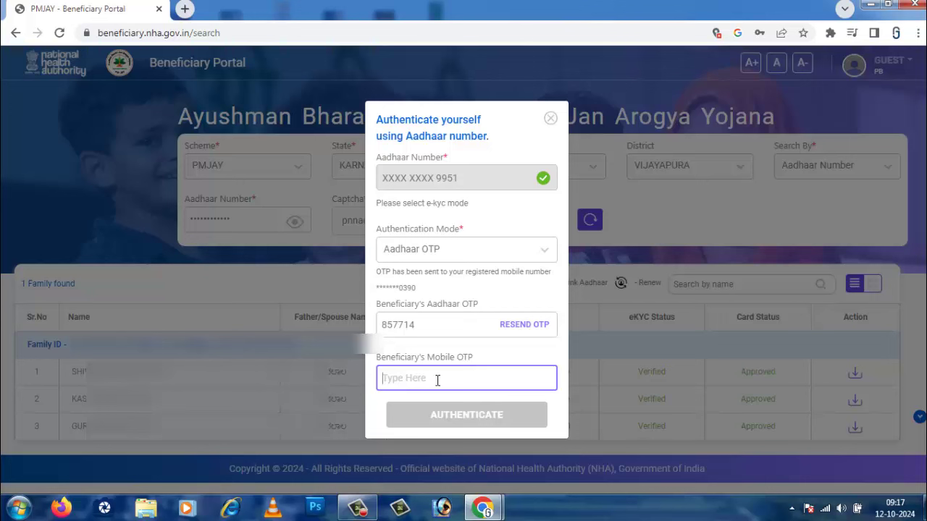
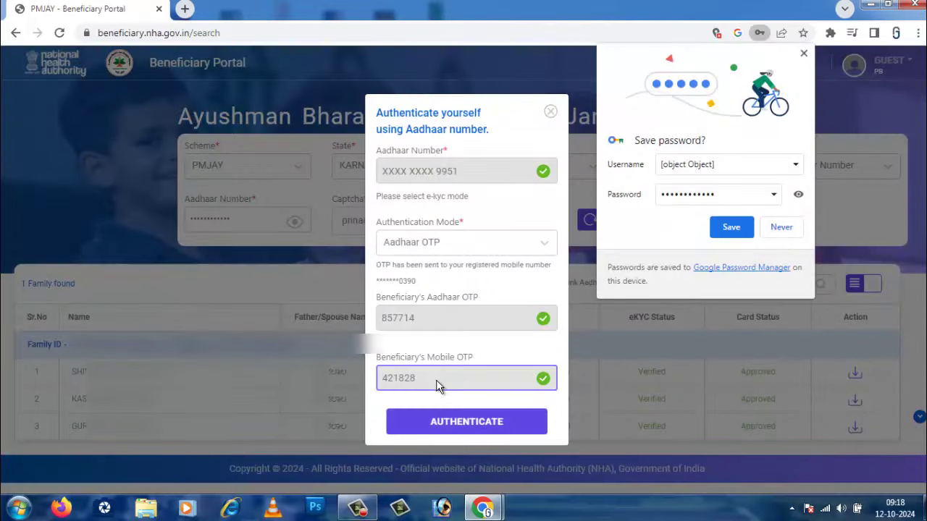
click(783, 228)
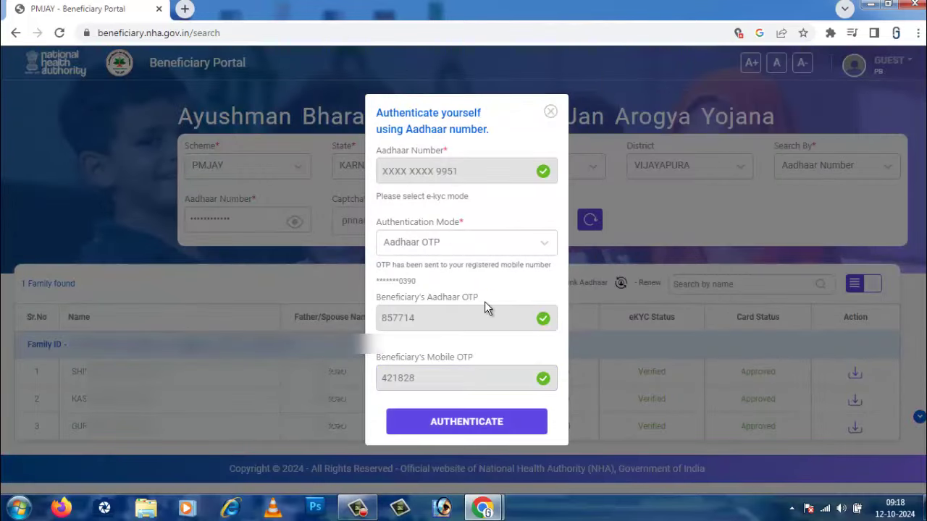
Authenticate with both OTPs and allow the portal's location access.
click(487, 433)
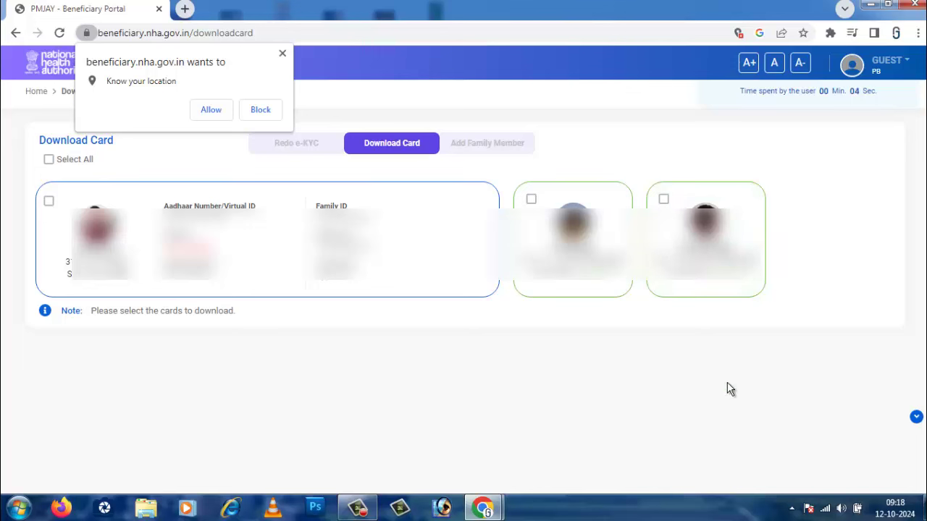
click(211, 110)
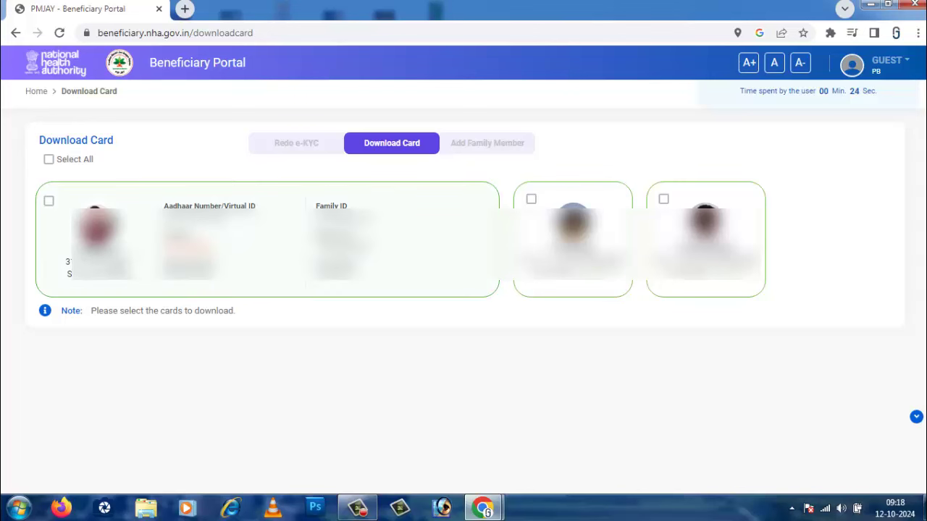
Select all three cards, choose Aadhaar OTP, verify the Aadhaar number and allow ABHA consent.
click(49, 160)
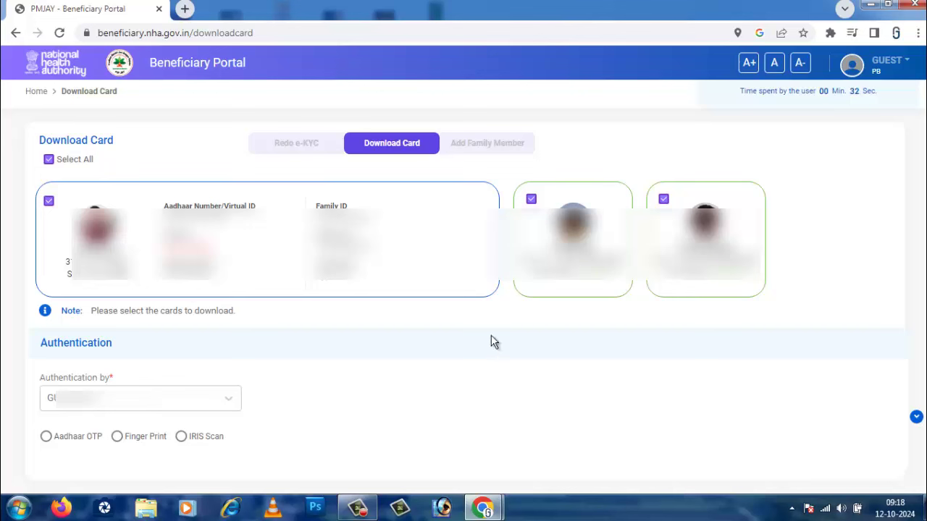
click(46, 437)
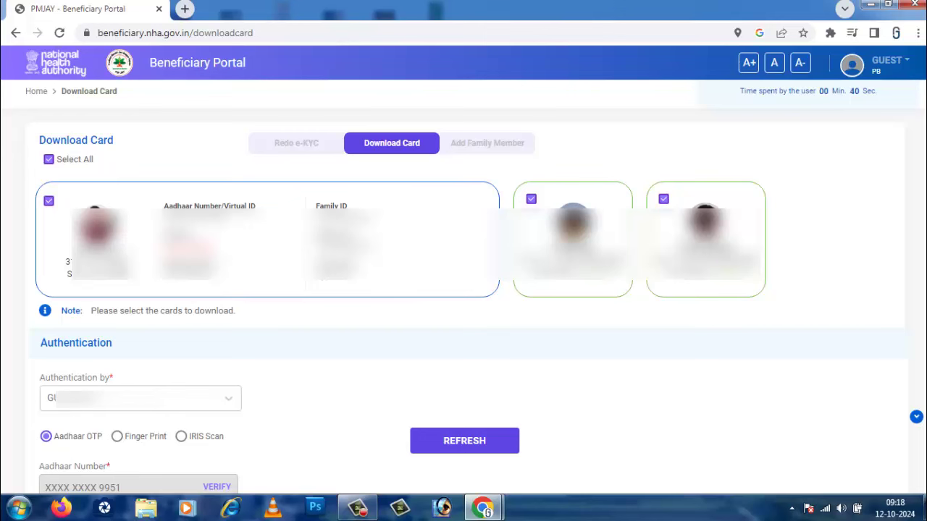
scroll(323, 388, down, 1)
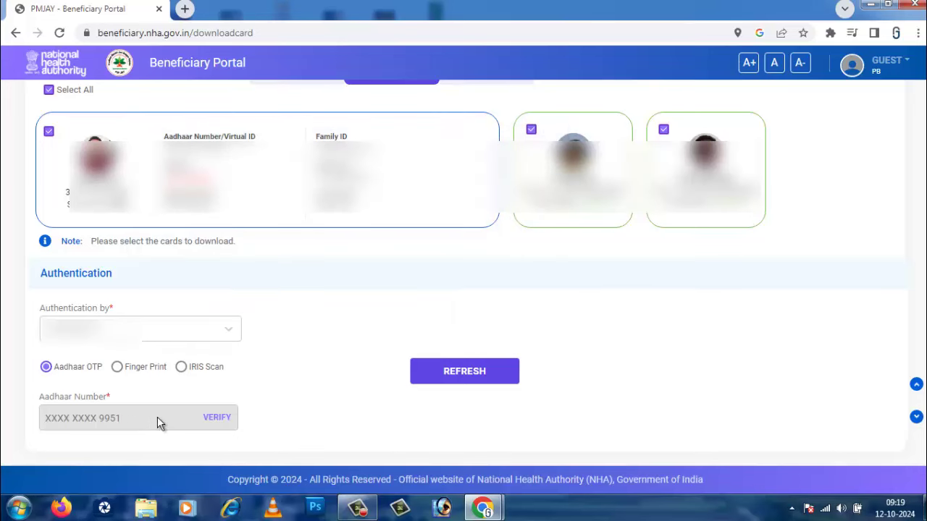
click(216, 425)
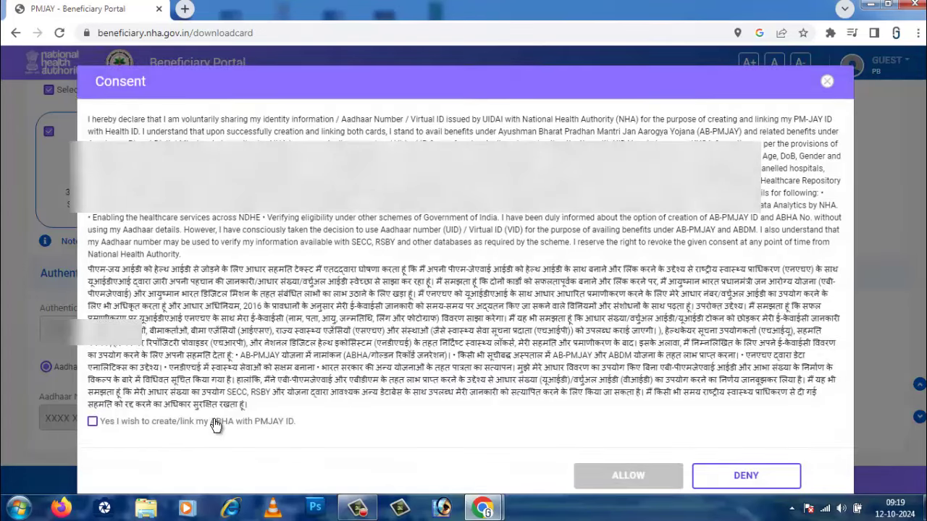
click(93, 423)
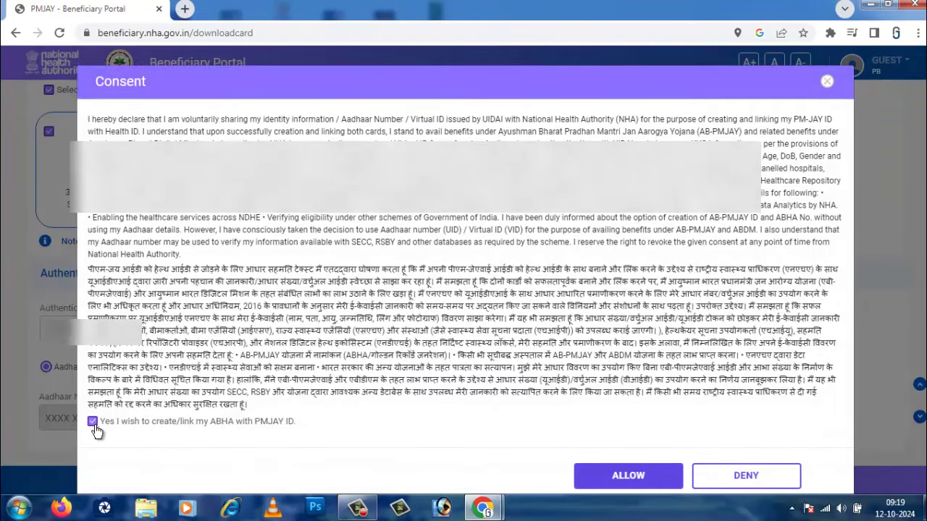
click(627, 477)
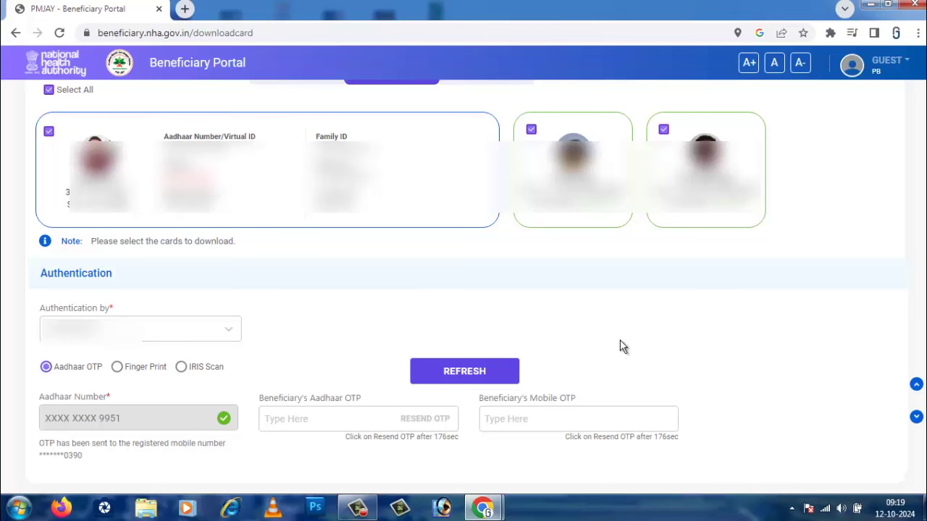
click(303, 419)
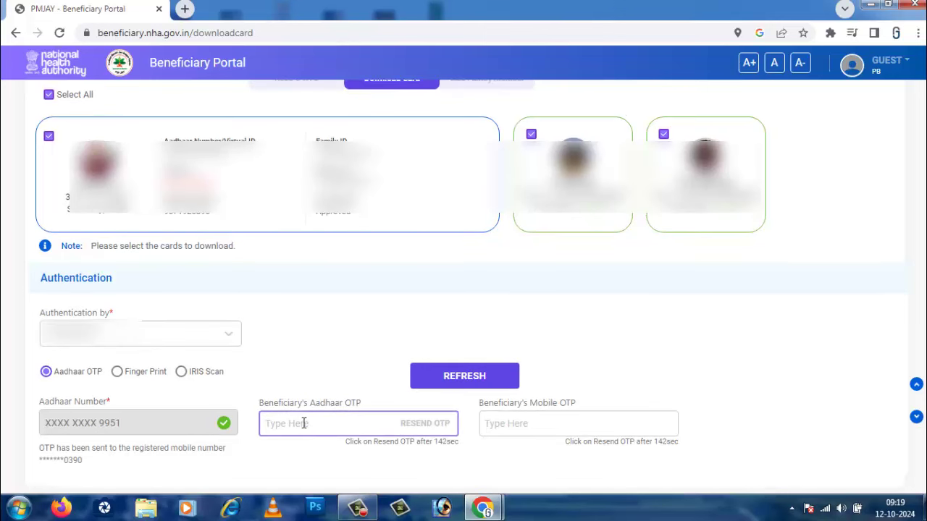
Enter the Aadhaar OTP and the mobile OTP in their fields.
click(550, 419)
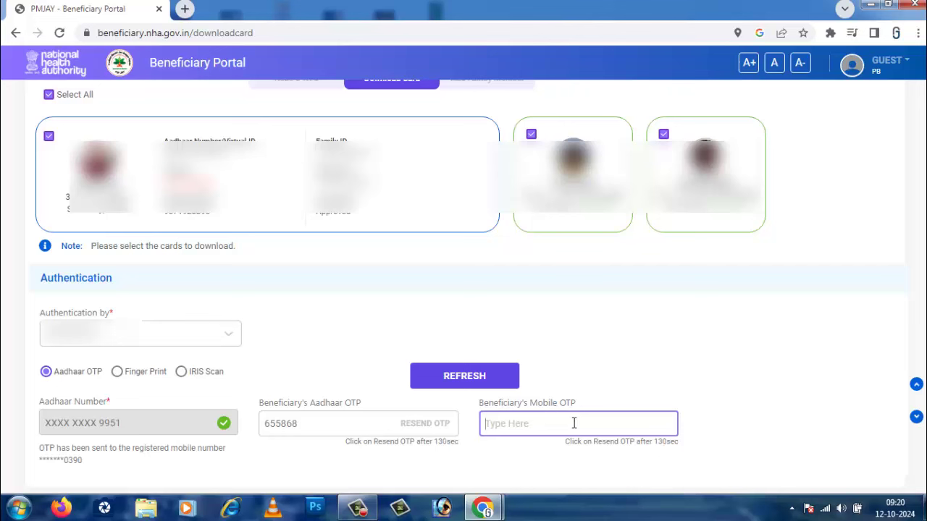
Correct the mistyped mobile OTP digit until the three family cards appear in Card View.
double_click(542, 423)
drag(543, 423, 409, 411)
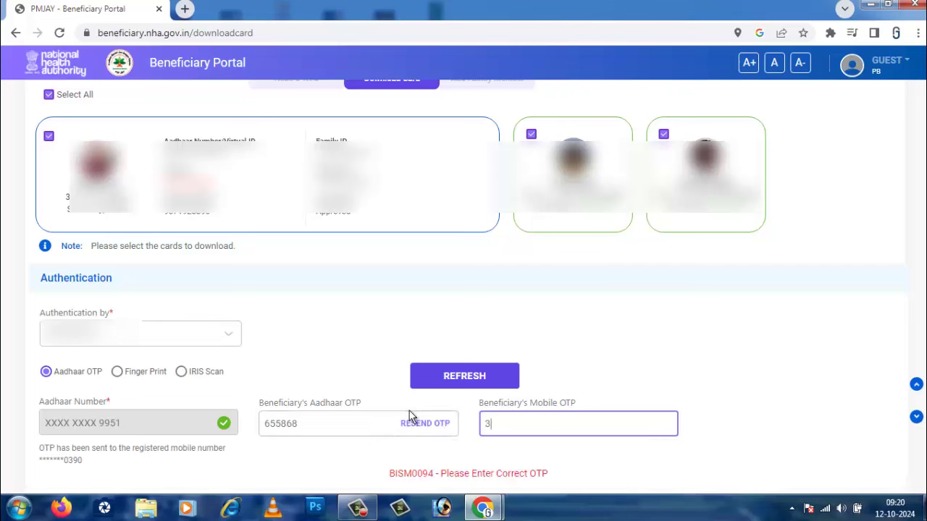
drag(495, 425, 501, 425)
text(3)
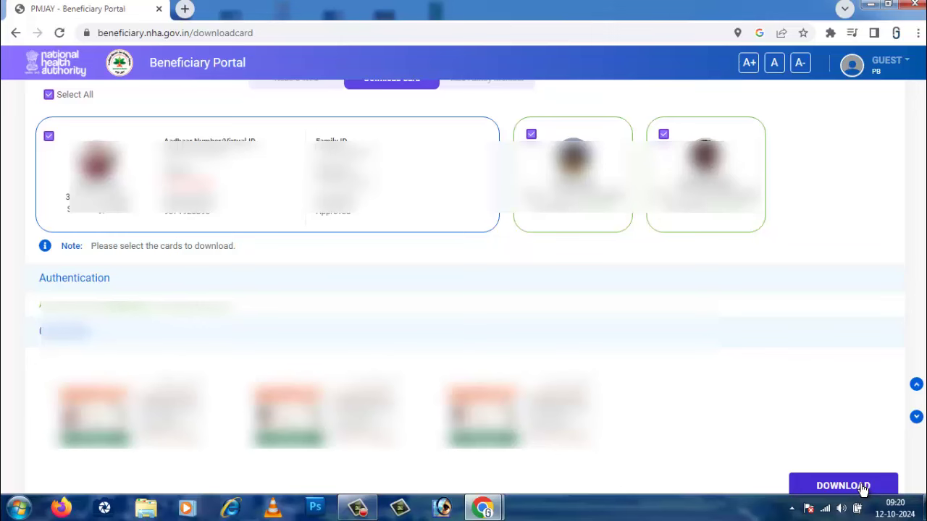
Download the selected Ayushman cards as PDF, allowing multiple downloads and confirming the success message.
click(863, 488)
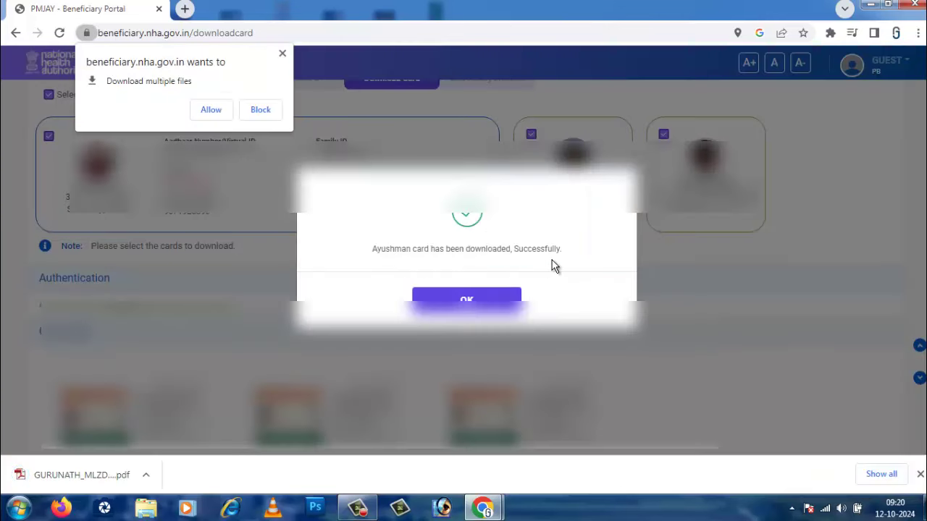
click(282, 54)
click(469, 300)
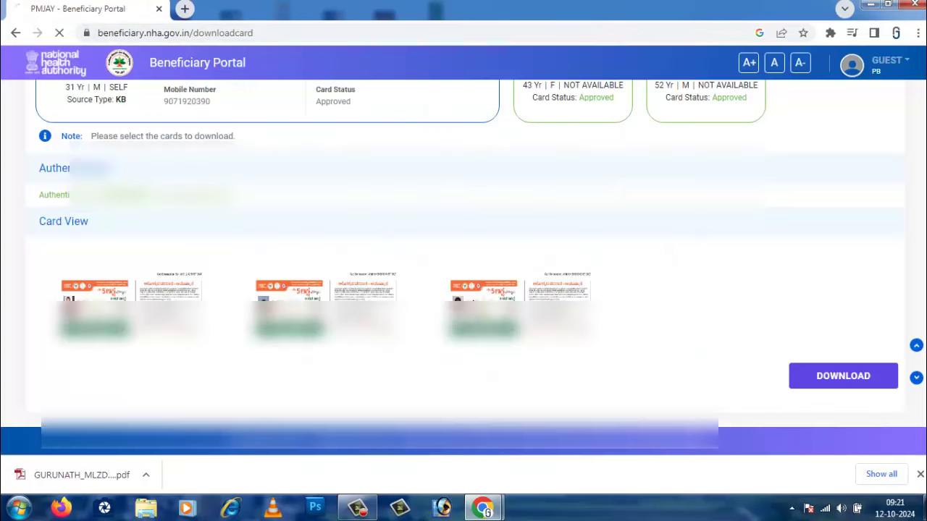